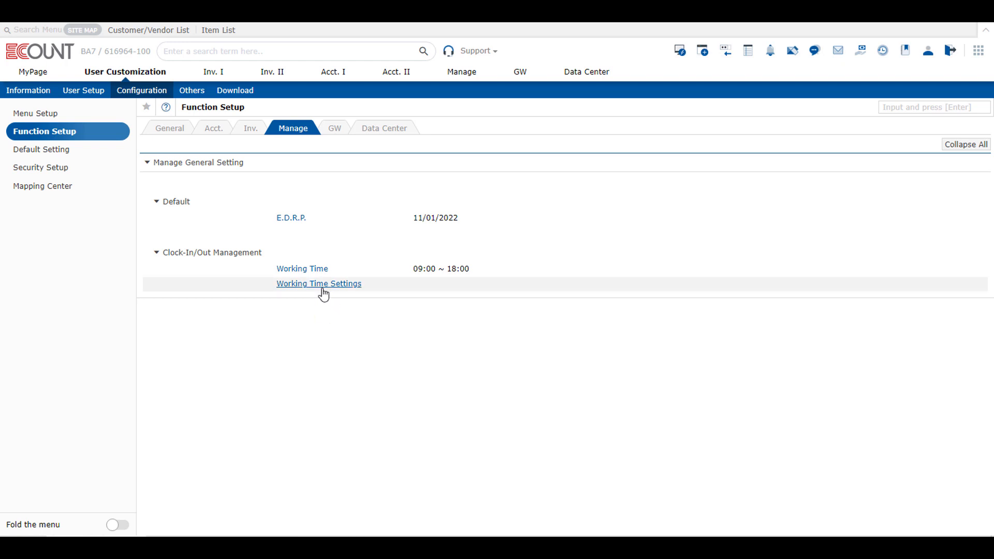
- Start registering a new working time in Working Time Settings with code 10000 and name "Normal Business Hours"
left_click(319, 284)
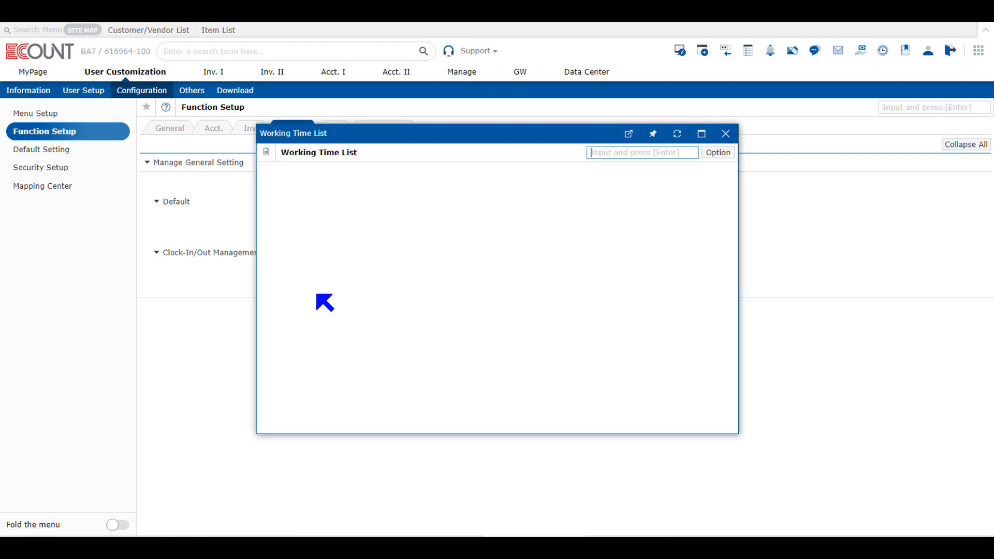
left_click(281, 249)
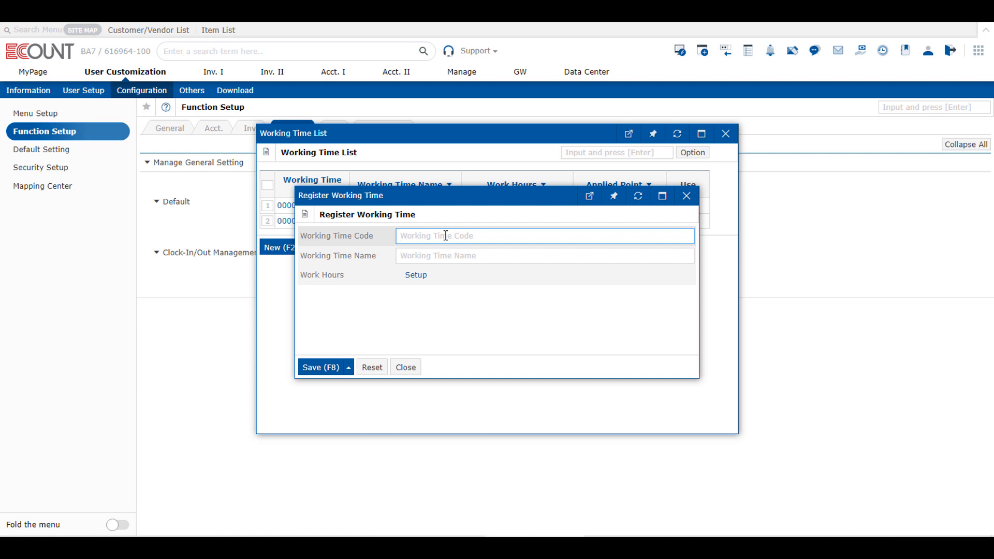
type("10000")
left_click(445, 256)
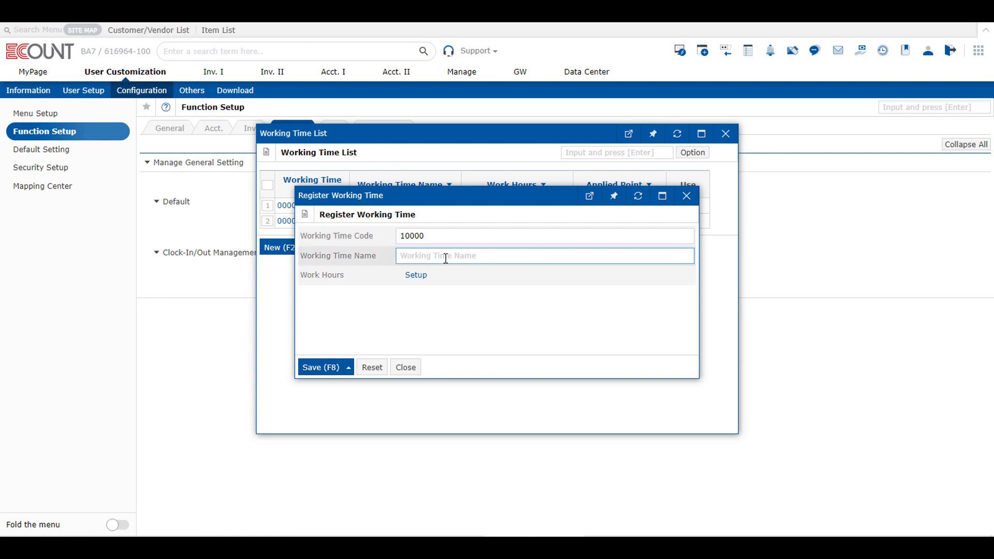
type("ㅎ")
key("BackSpace")
type("Normal Business Hours")
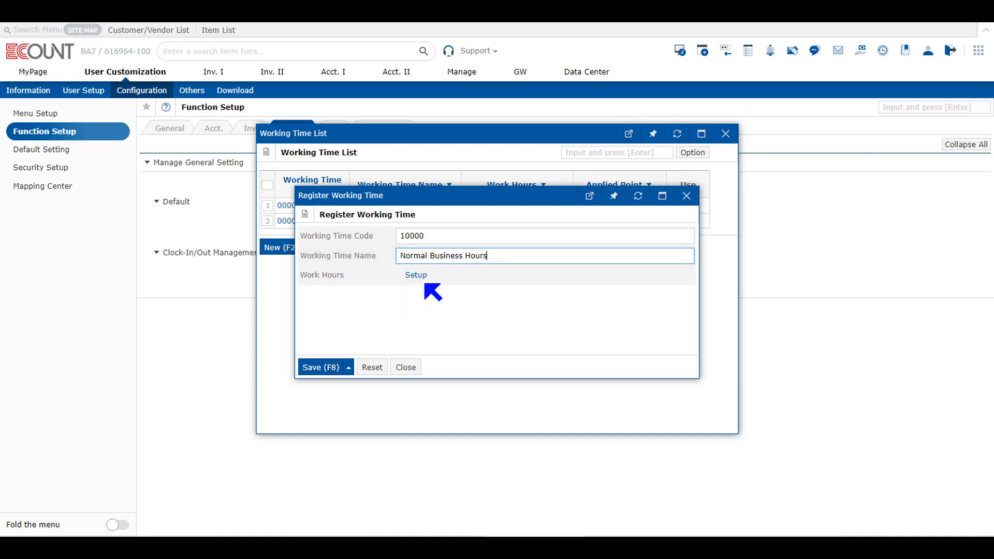
- Add new work hours to the working time with applied point 01/01/2023 and no working time to copy from
left_click(414, 280)
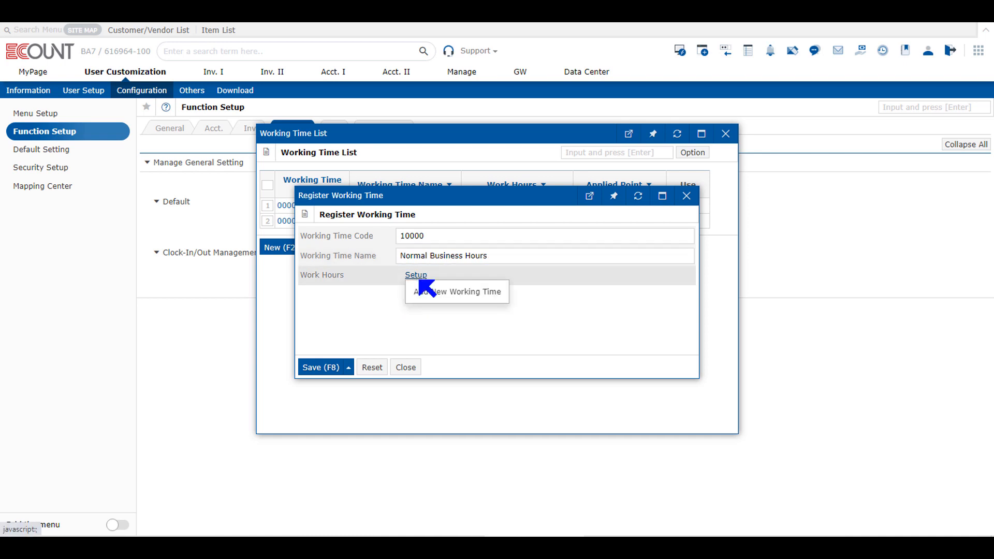
left_click(436, 293)
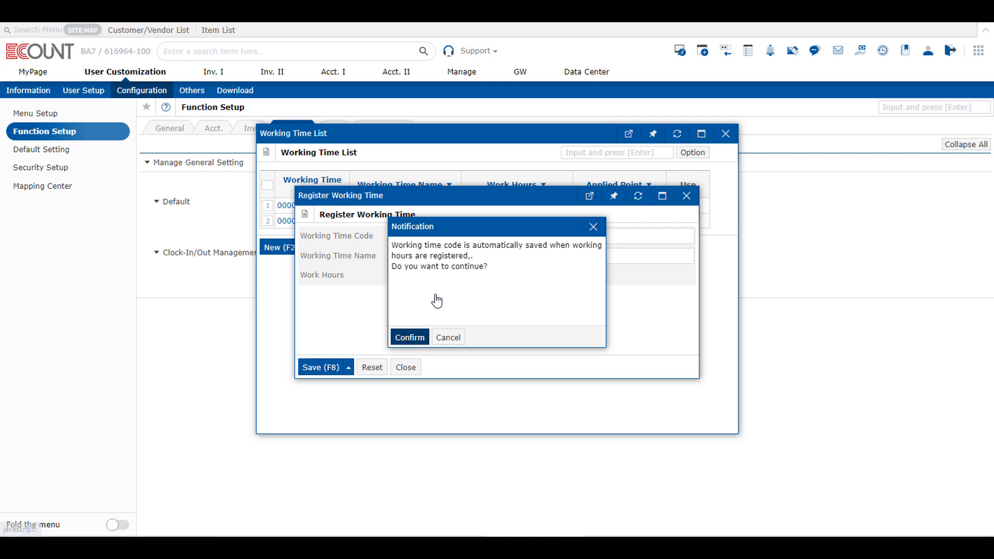
left_click(409, 343)
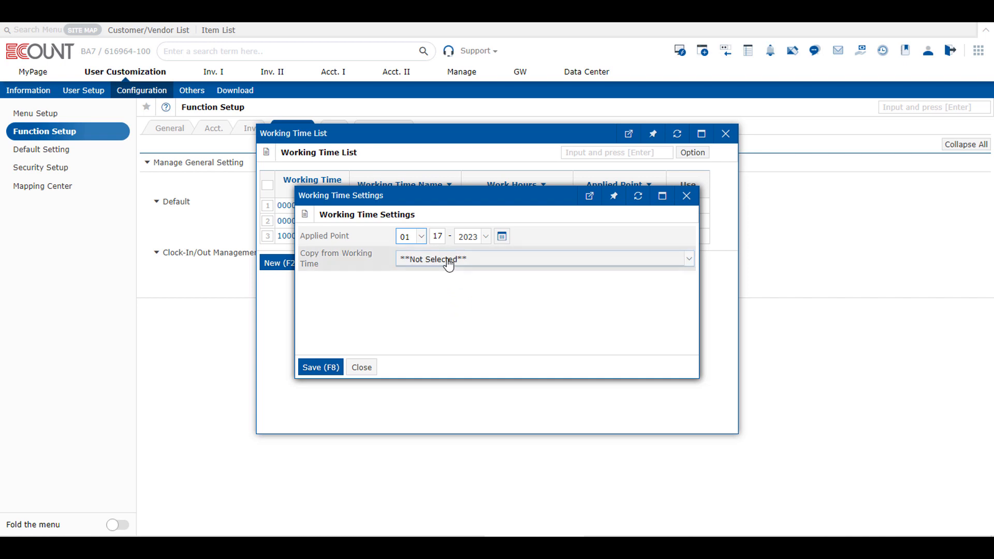
left_click(502, 238)
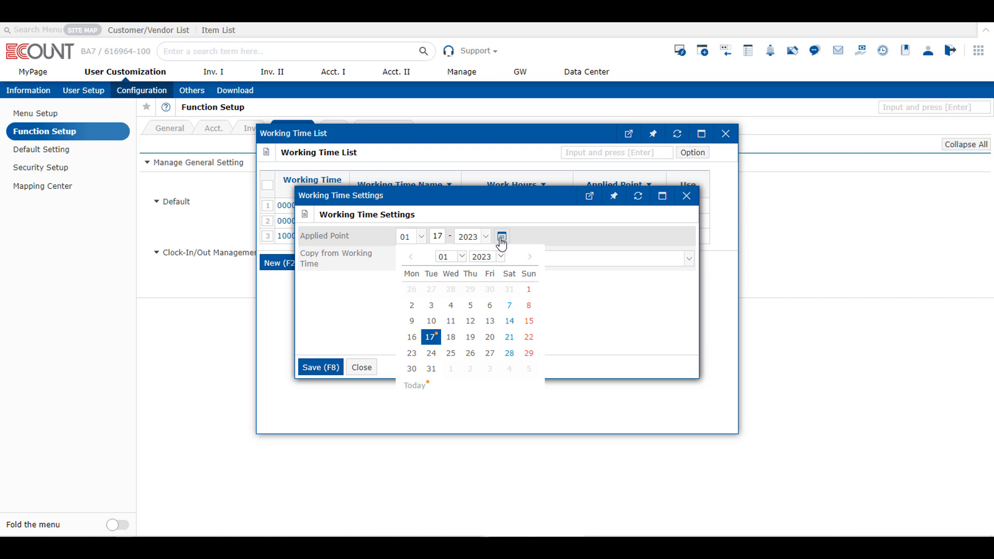
left_click(529, 290)
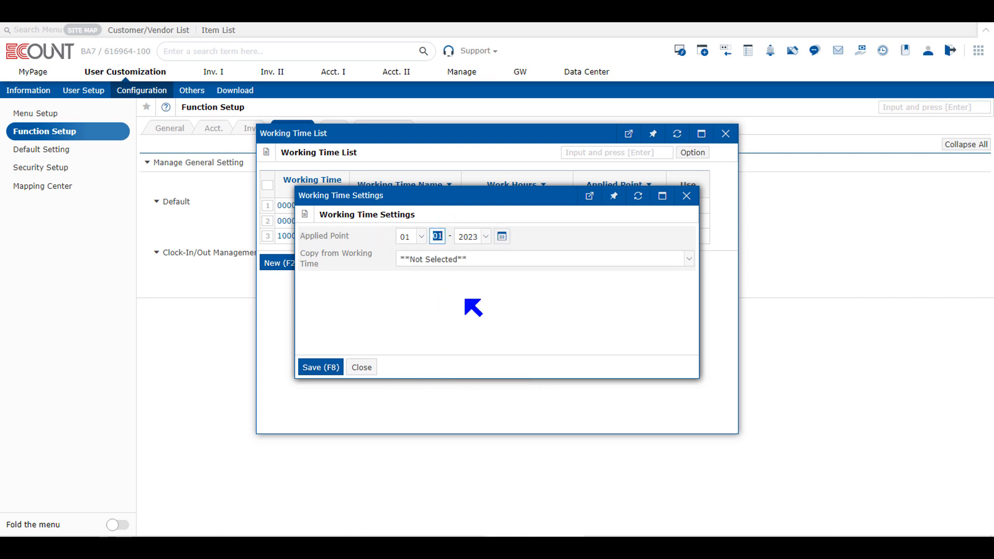
left_click(446, 264)
left_click(461, 265)
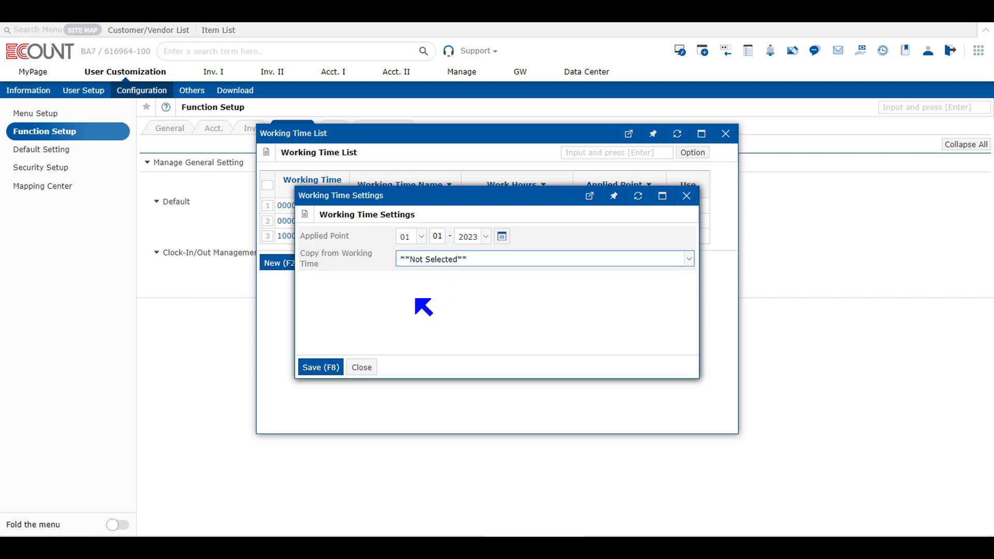
left_click(326, 369)
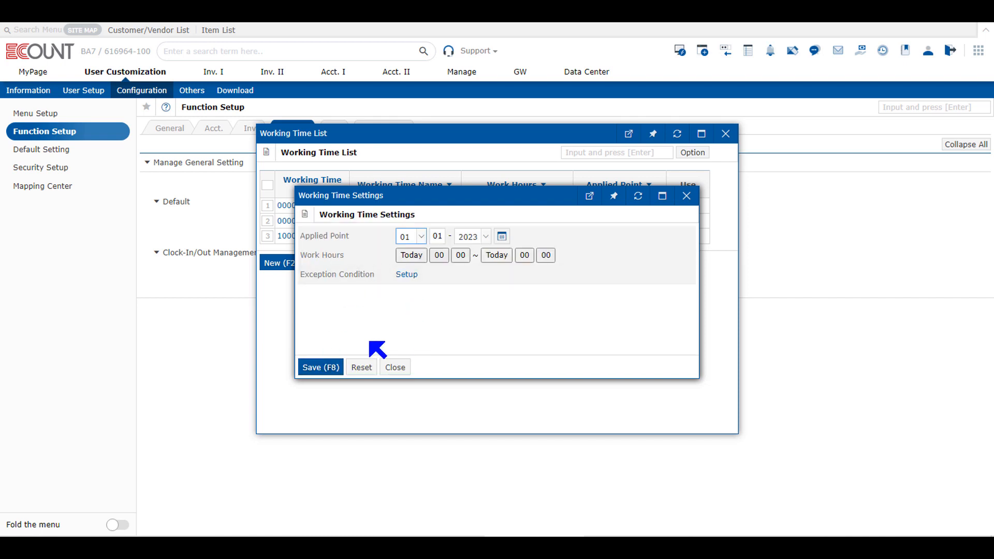
- Keep the applied point at 01/01/2023 and set the work hours from Today 09:00 to Today 18:00
left_click(502, 236)
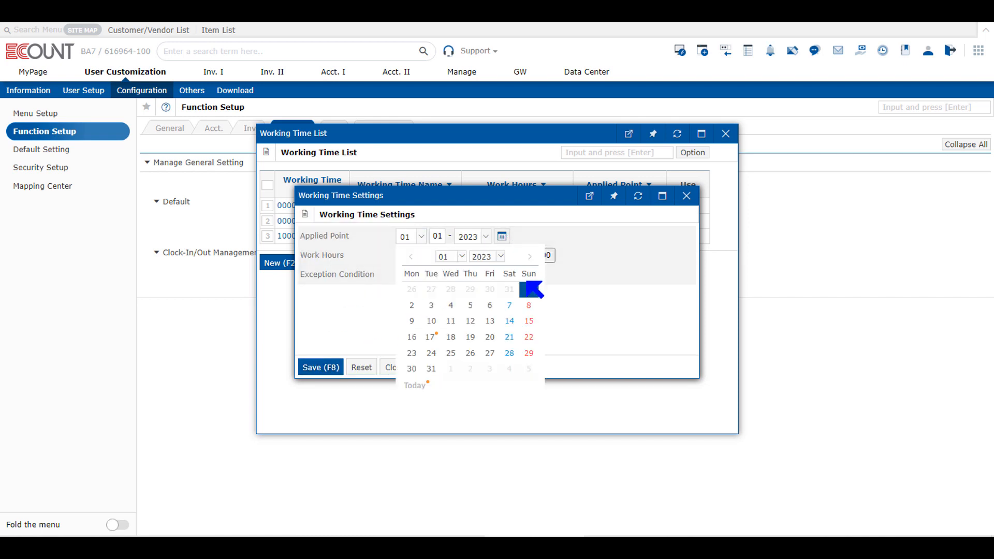
left_click(528, 288)
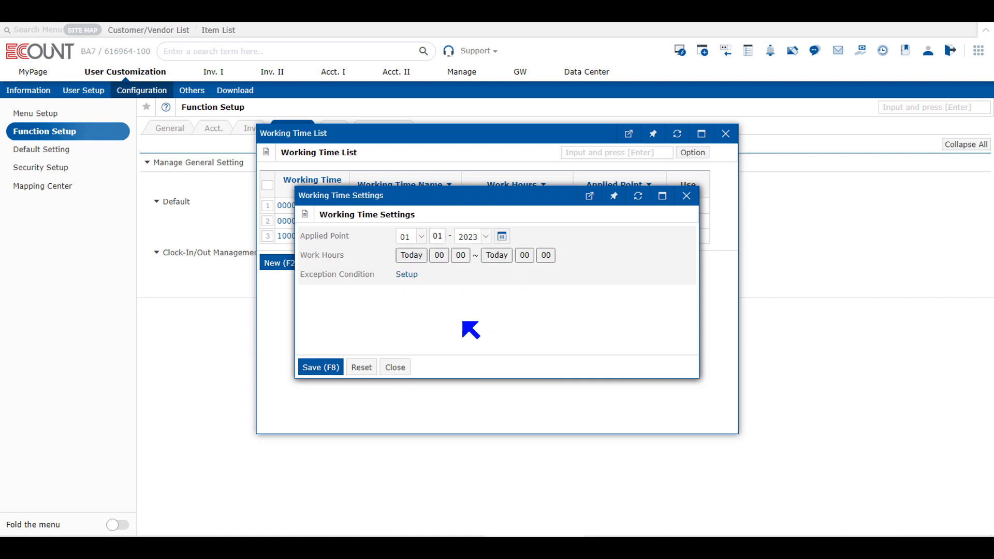
left_click(441, 260)
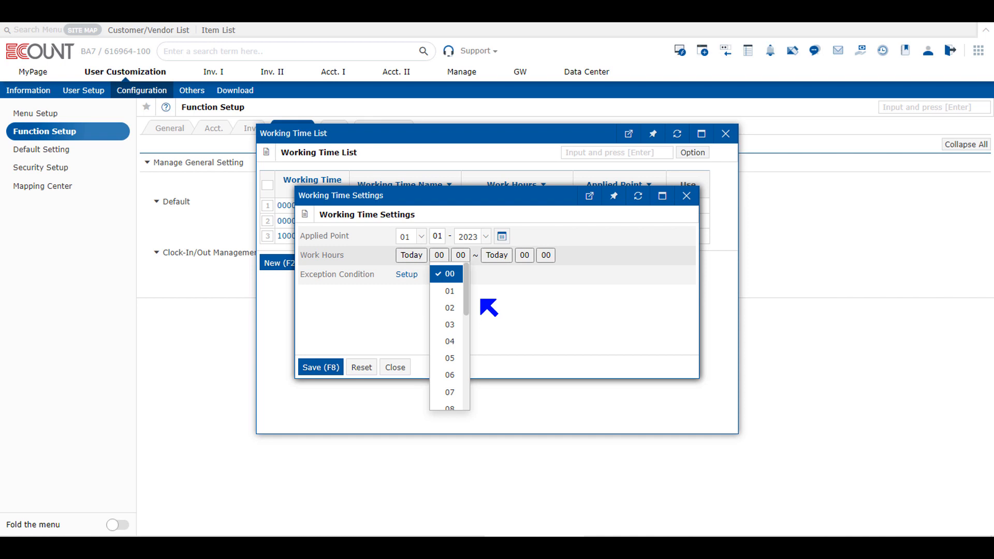
scroll(457, 379, "down", 2)
left_click(456, 365)
left_click(524, 257)
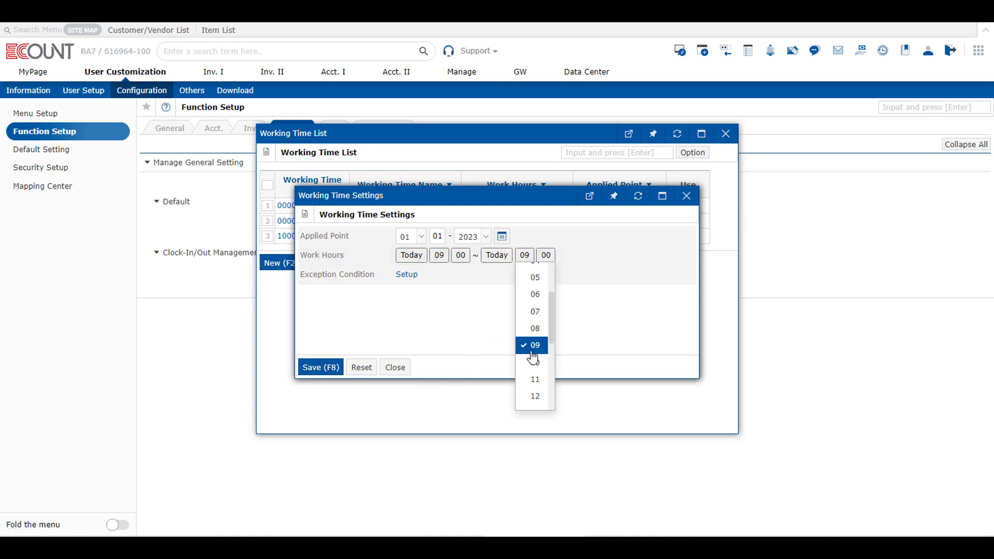
scroll(533, 355, "down", 3)
left_click(536, 376)
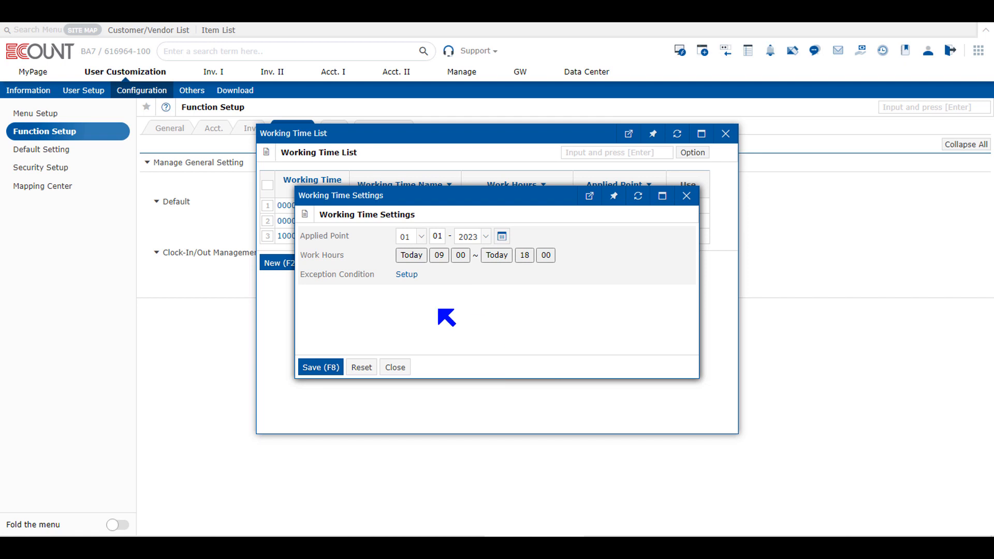
- Try to open the exception condition setup, and save the working time settings
left_click_drag(301, 275, 377, 278)
left_click(379, 313)
left_click(402, 276)
left_click(406, 338)
left_click(329, 367)
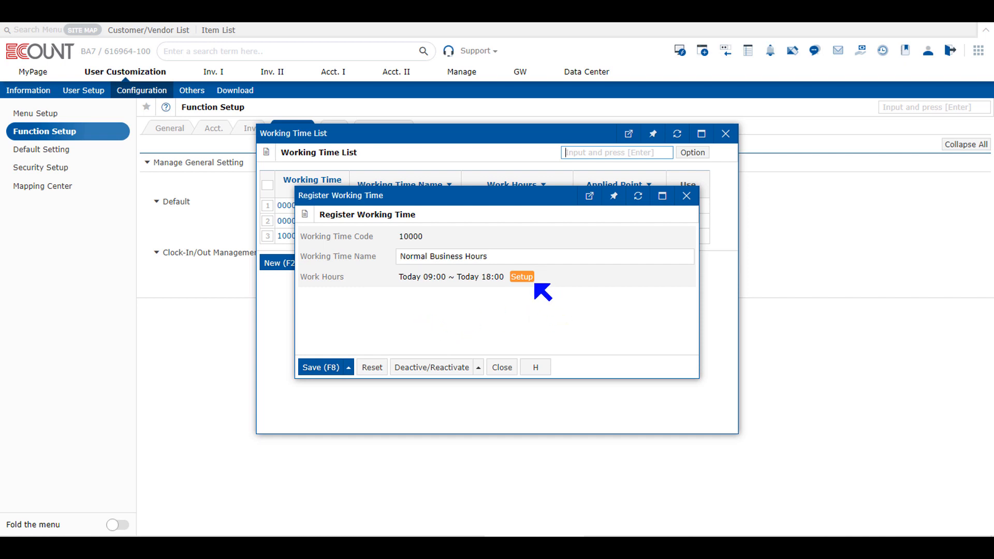
- Reopen the saved 2023/01/01 work hours and start registering a new exception condition for them
left_click(522, 277)
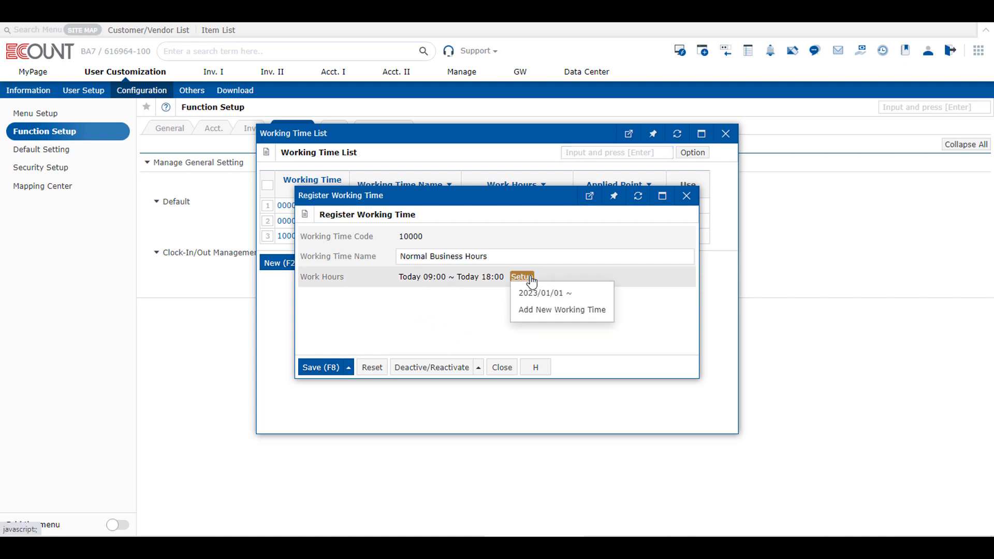
left_click(578, 293)
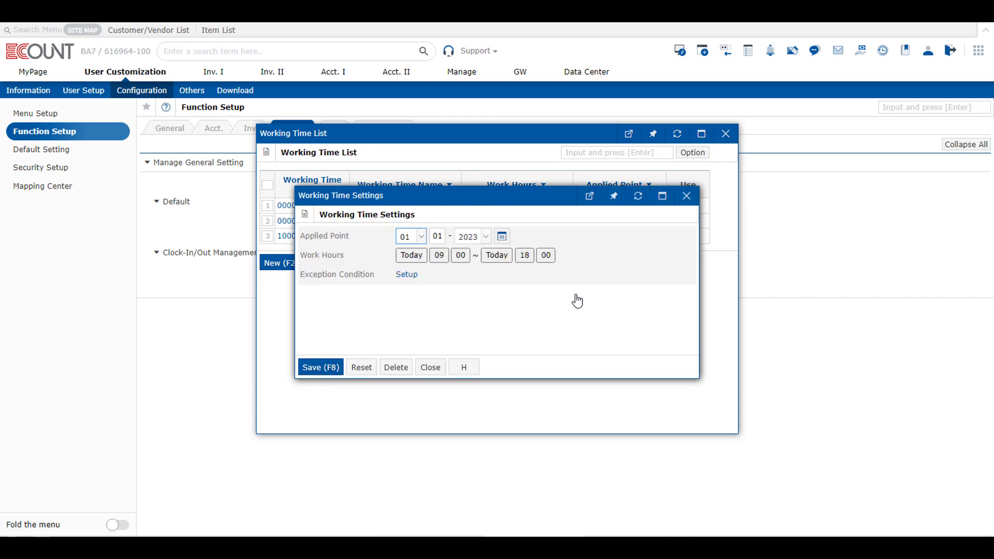
left_click(406, 275)
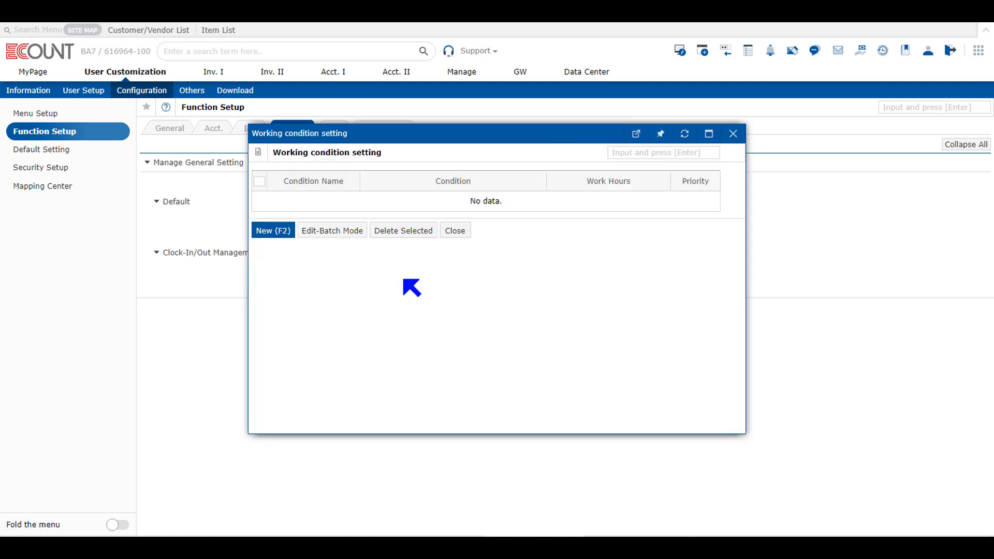
left_click(285, 233)
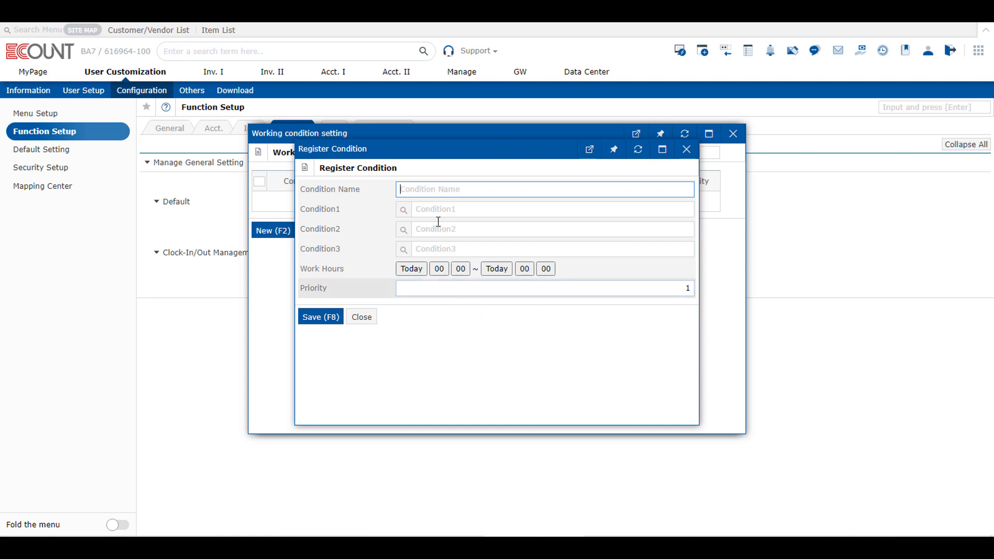
left_click(436, 183)
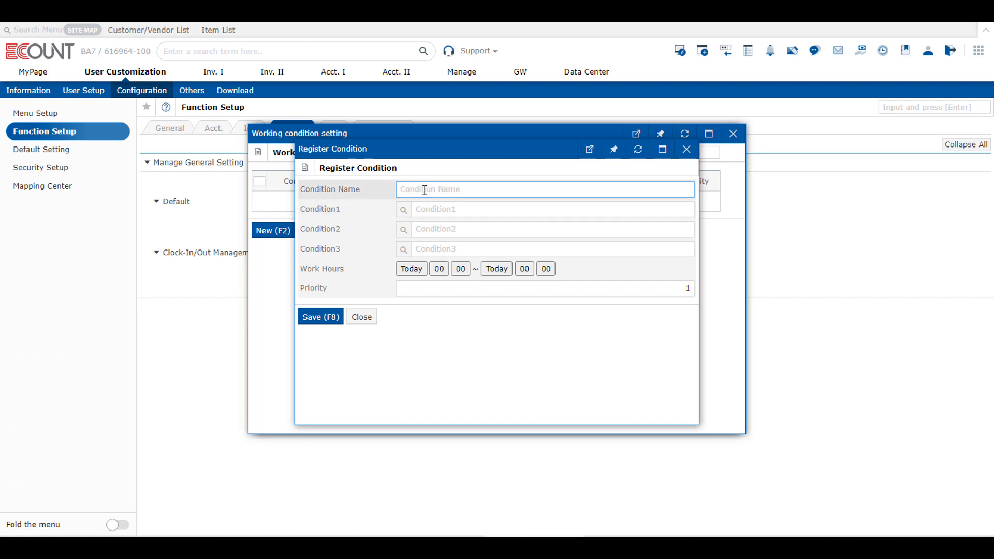
- Set Condition1 to Half-leave with the value Afternoon off
left_click(404, 212)
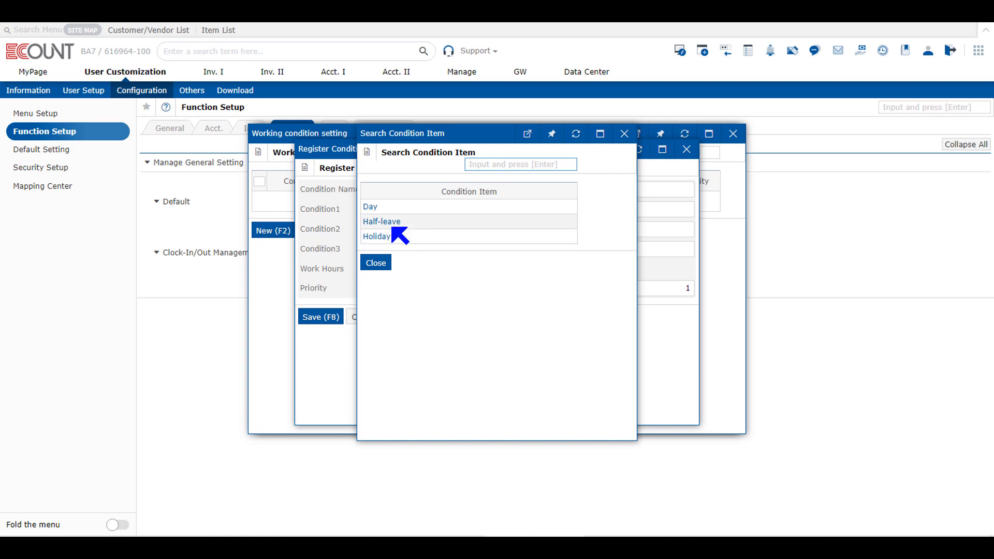
left_click(391, 224)
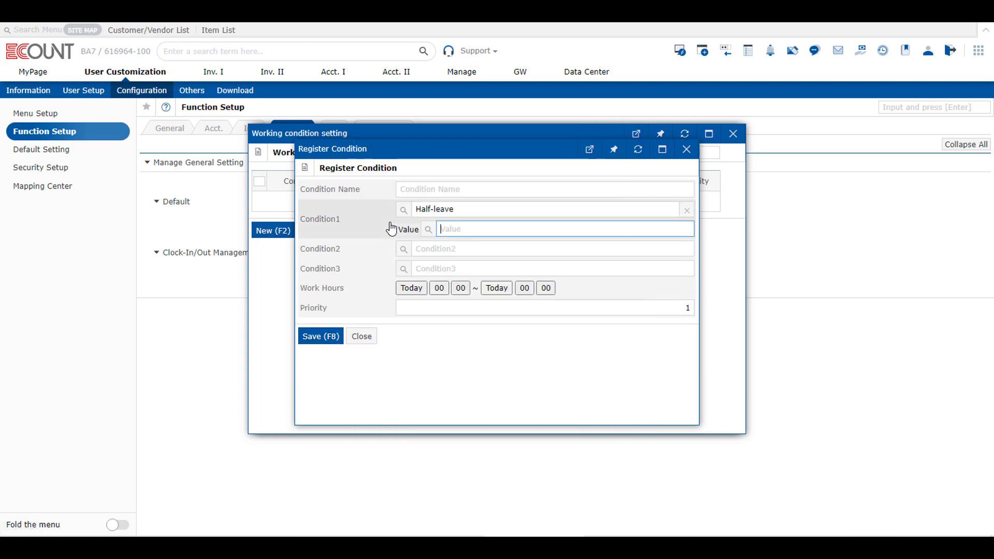
left_click(427, 231)
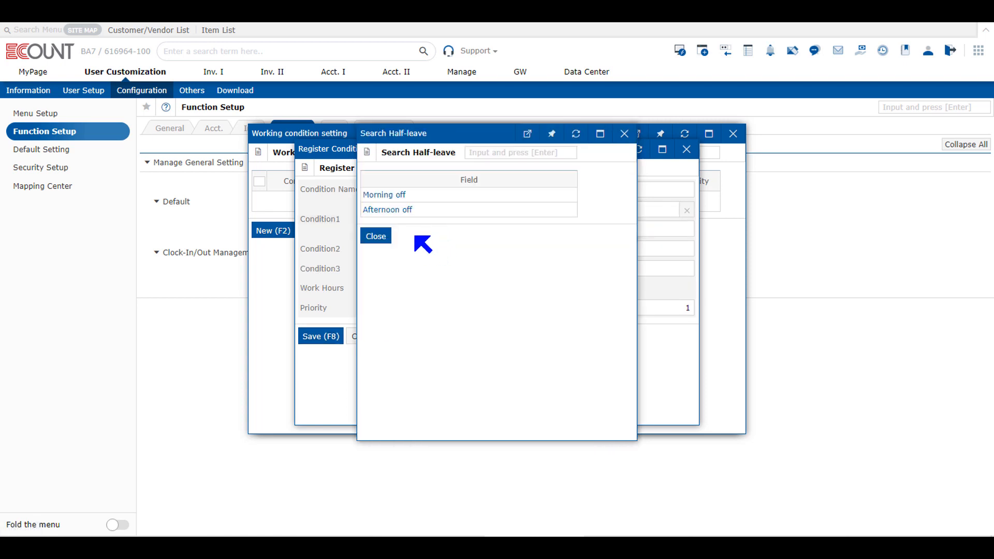
left_click(406, 210)
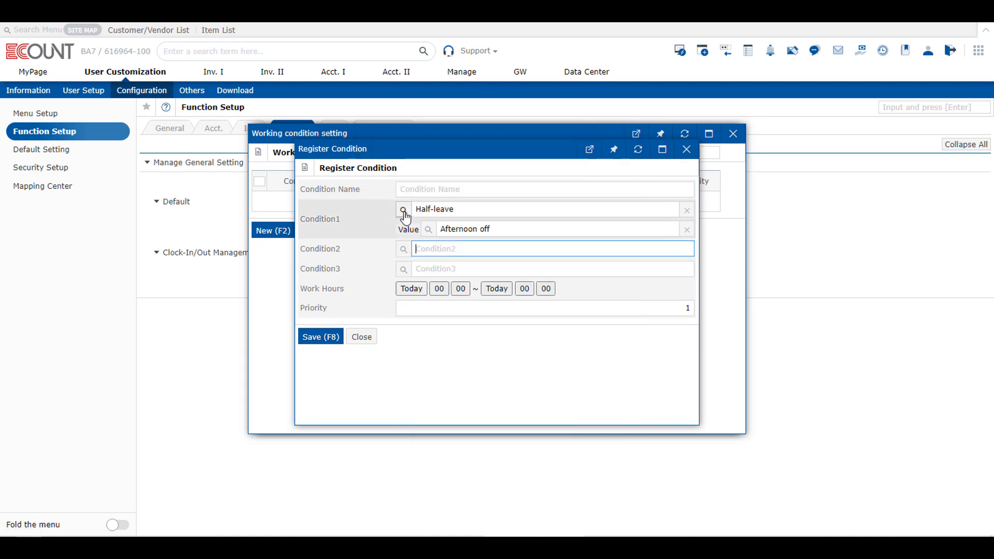
- Name the condition "Half Leave (Afternoon)"
left_click(435, 189)
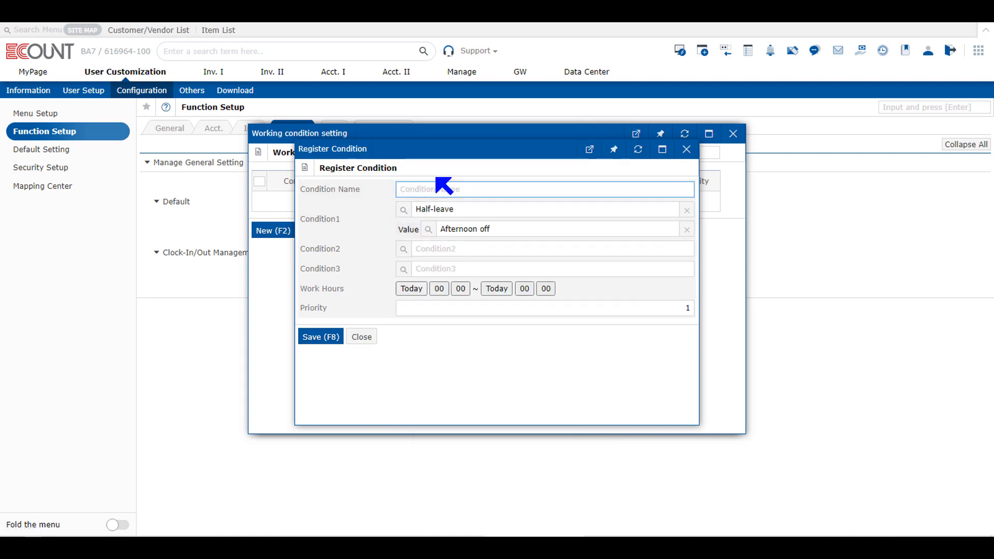
type("A")
key("BackSpace")
type("Half Leave (Aftern")
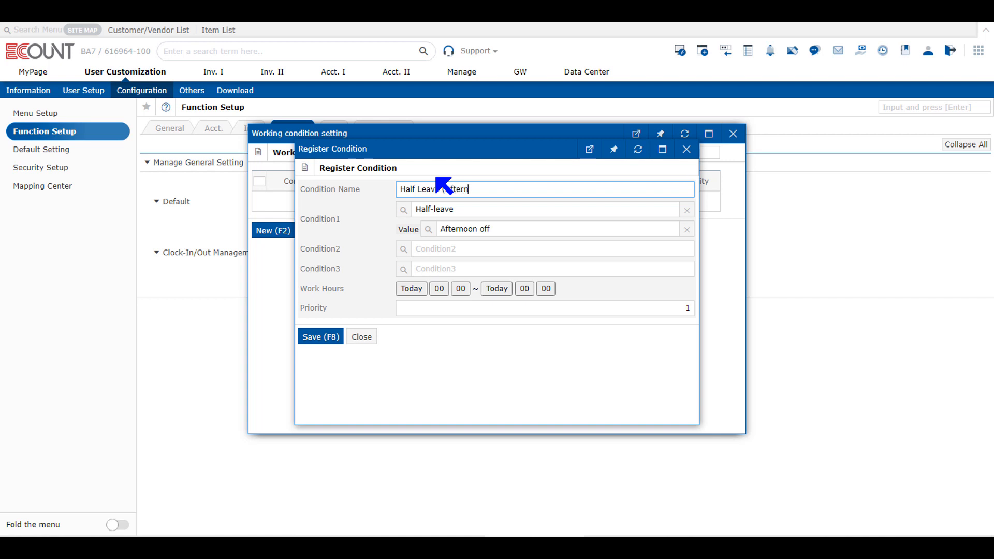
type("oon)")
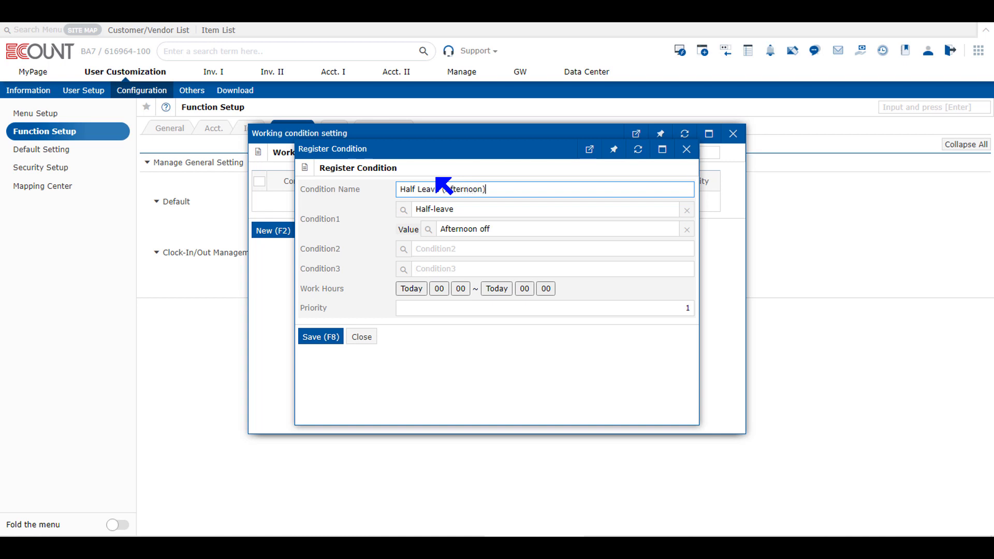
- Set the condition's work hours from Today 09:00 to Today 12:00, save it and close the working condition list
left_click(442, 295)
scroll(447, 409, "down", 1)
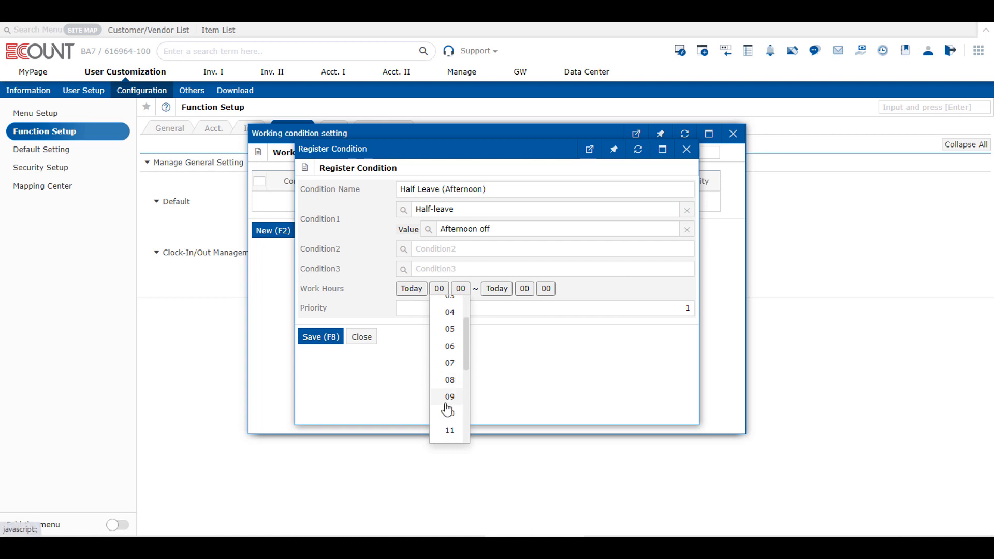
left_click(447, 405)
left_click(524, 288)
scroll(532, 390, "down", 2)
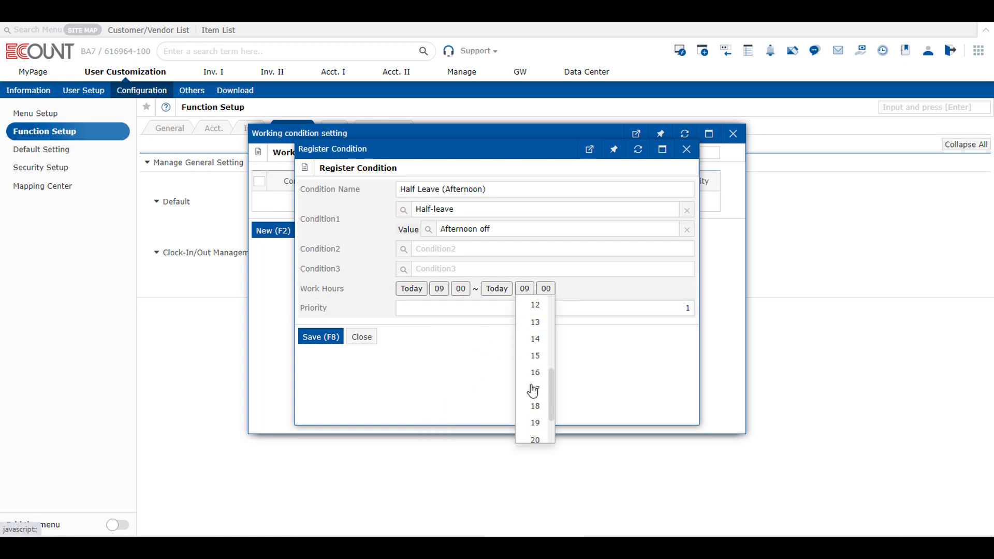
scroll(534, 406, "up", 2)
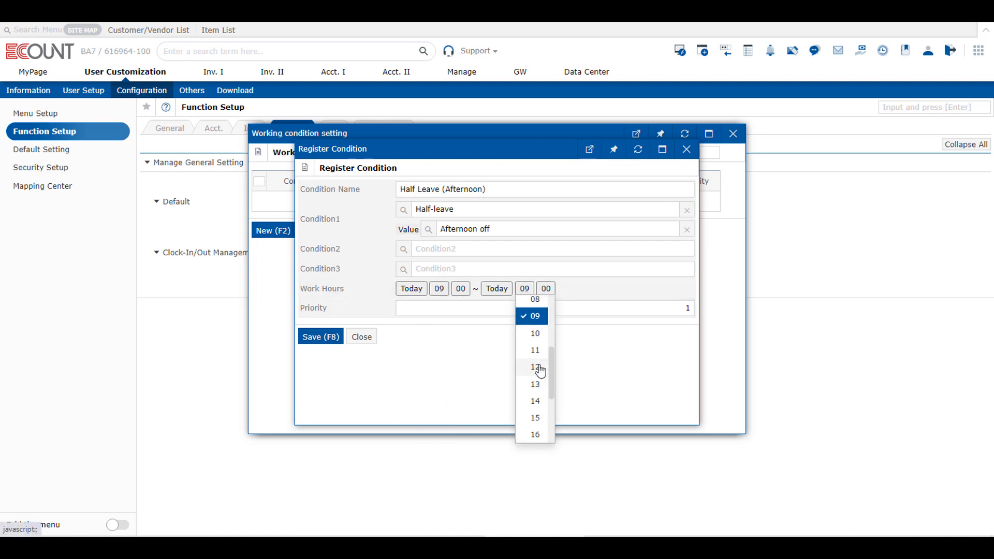
left_click(536, 367)
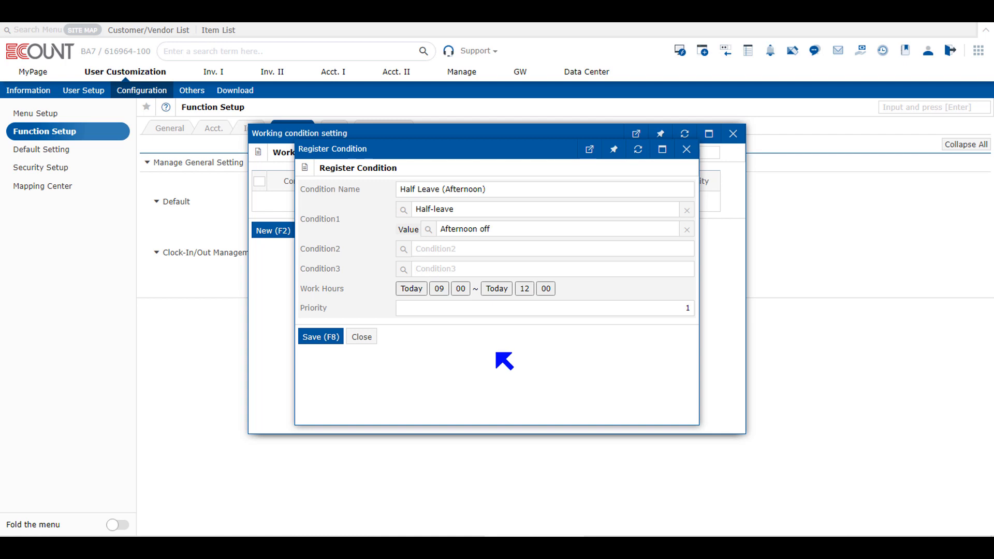
left_click(323, 339)
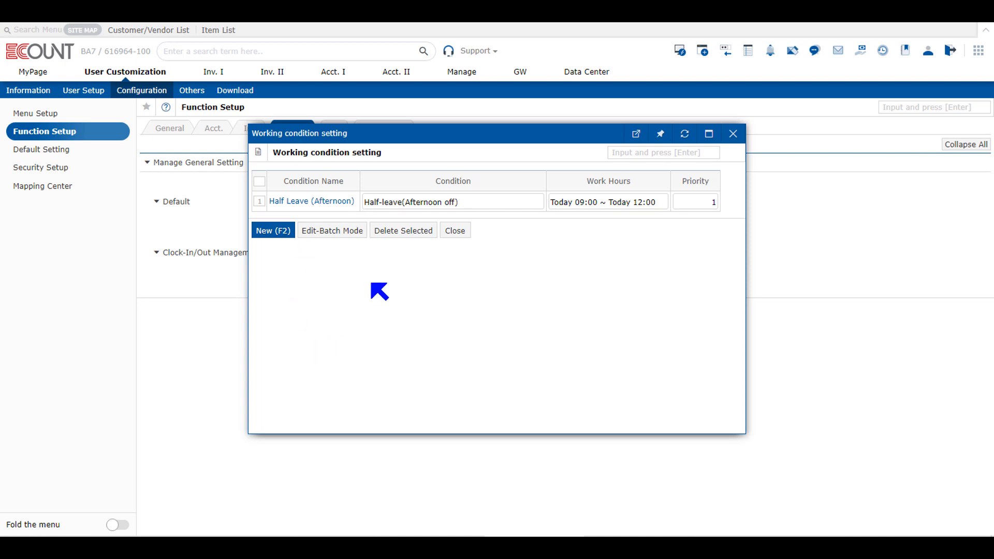
left_click(455, 230)
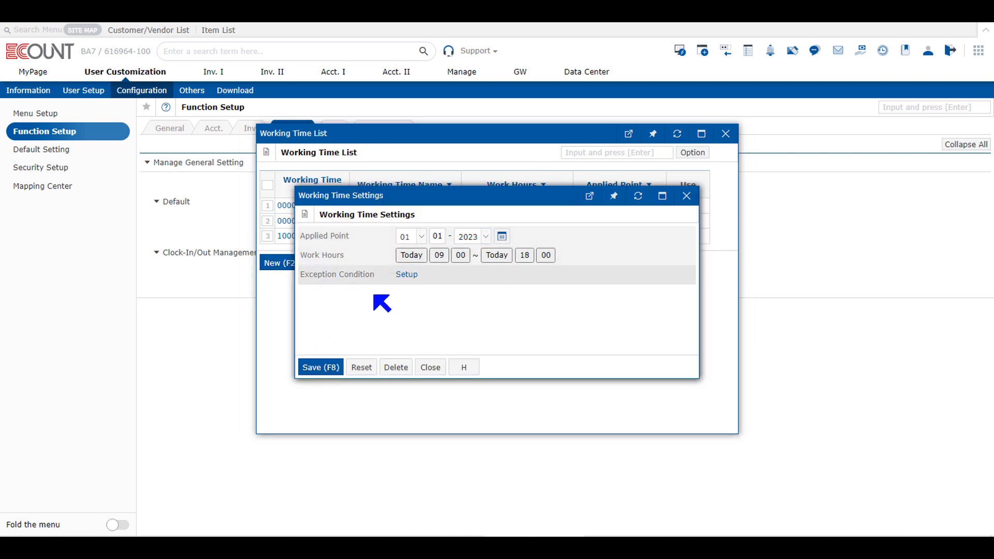
- Save the working time settings and the Normal Business Hours working time with its exception condition
left_click(319, 377)
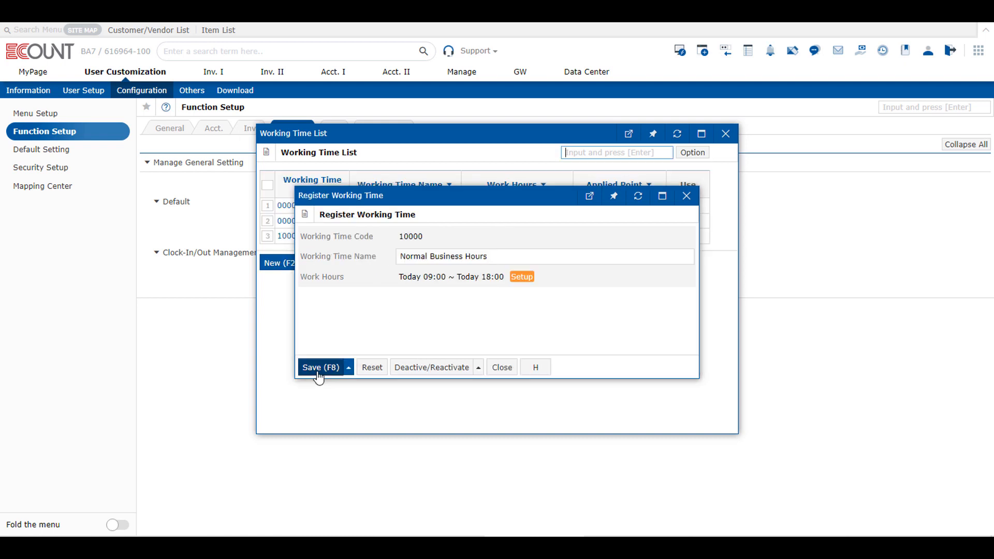
left_click(318, 373)
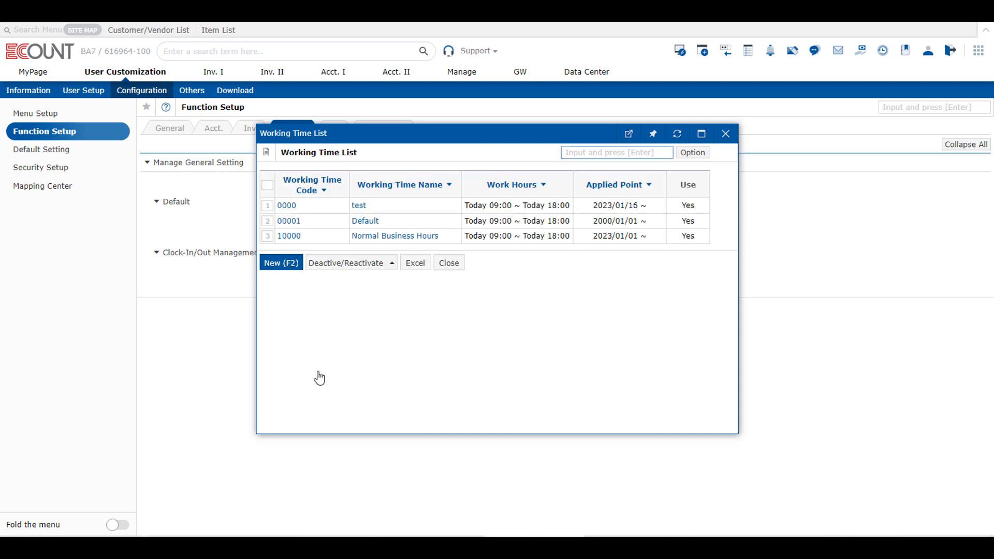
left_click_drag(440, 236, 279, 238)
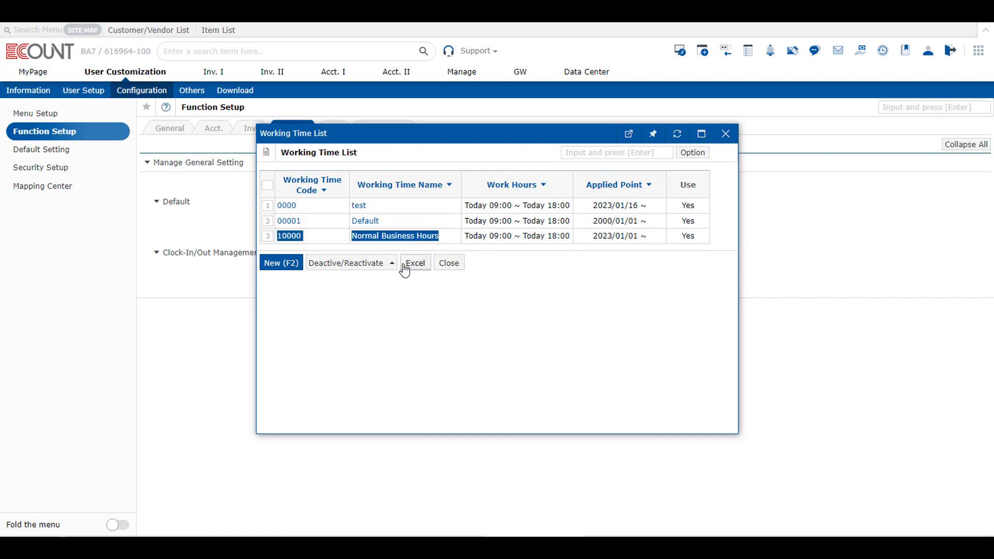
- Review the exception condition under the 2023/01/01 work hours of Normal Business Hours, then close the working time list
left_click(404, 236)
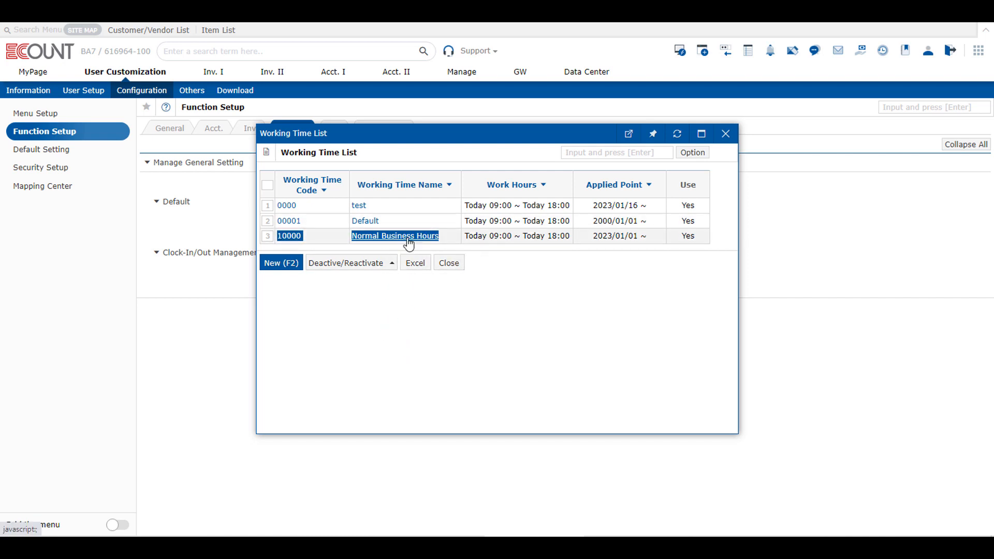
left_click(523, 276)
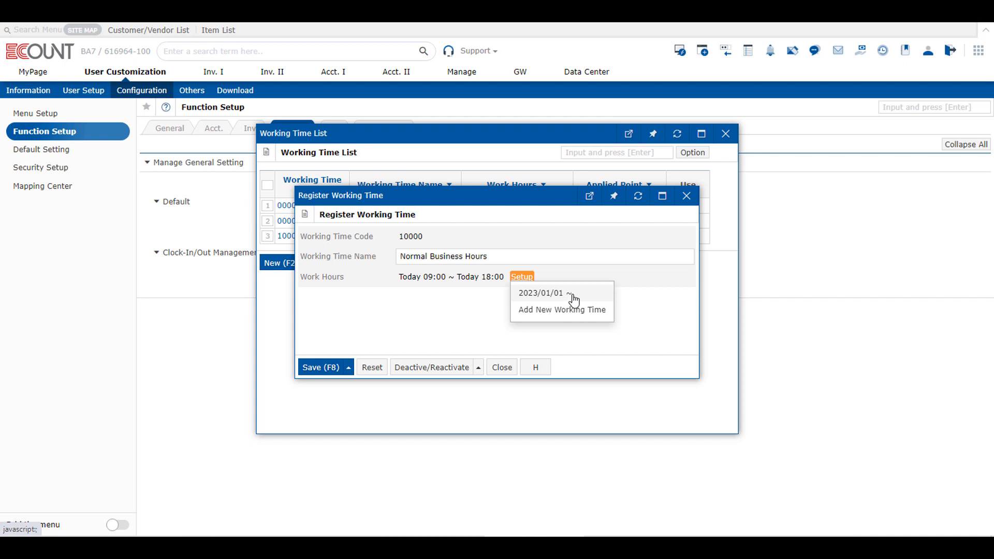
left_click(541, 293)
left_click(408, 275)
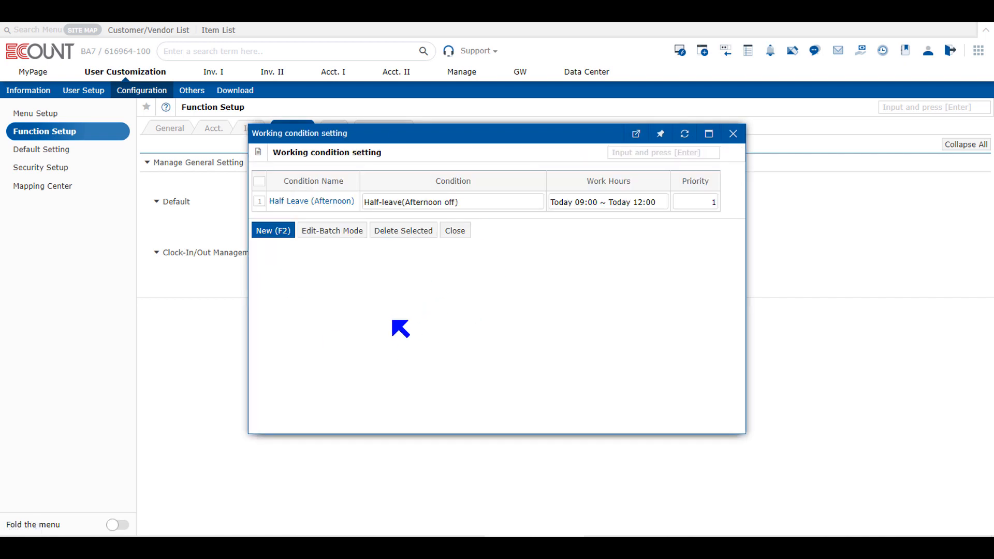
left_click(459, 235)
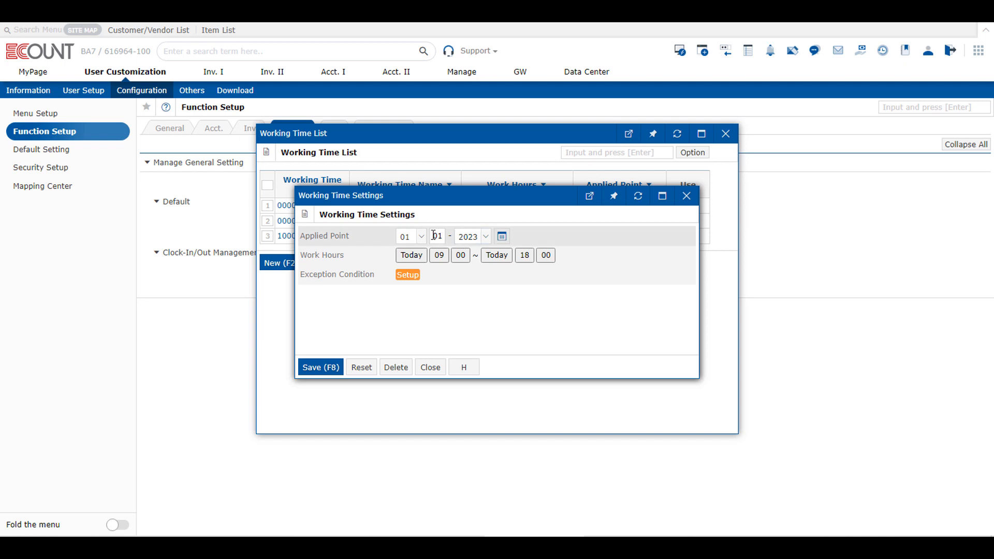
left_click(435, 368)
left_click(501, 367)
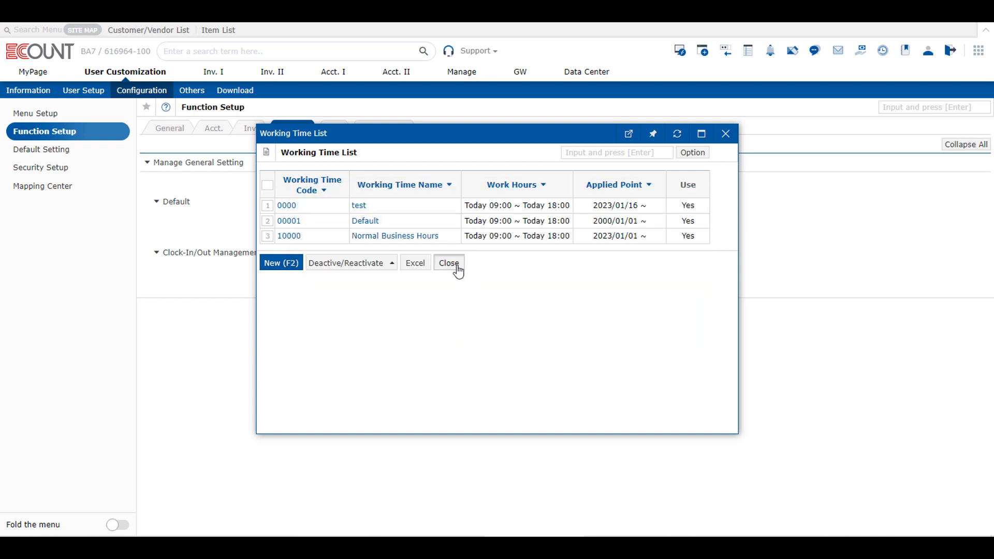
left_click(448, 263)
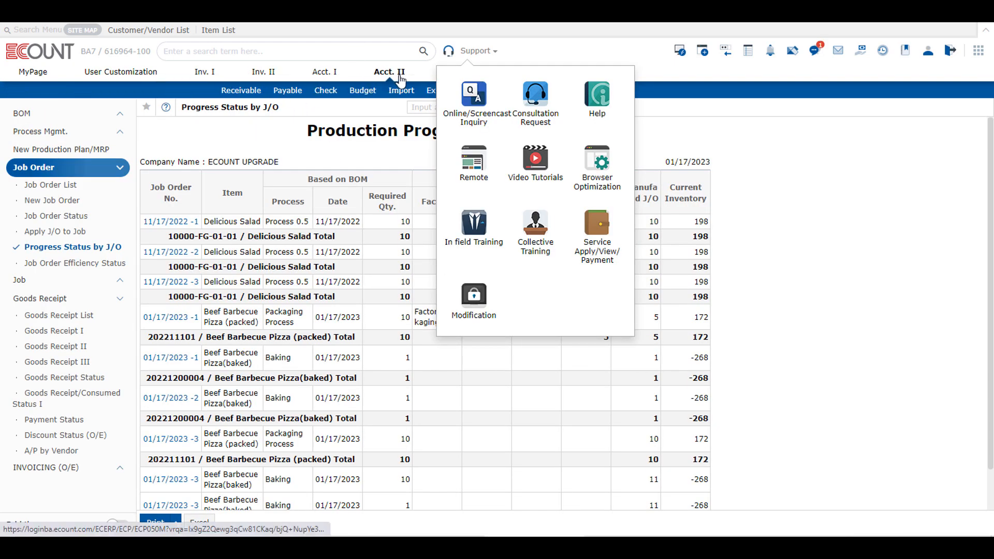
- Open the payroll employee list and show the employee information of the second employee listed
left_click(398, 88)
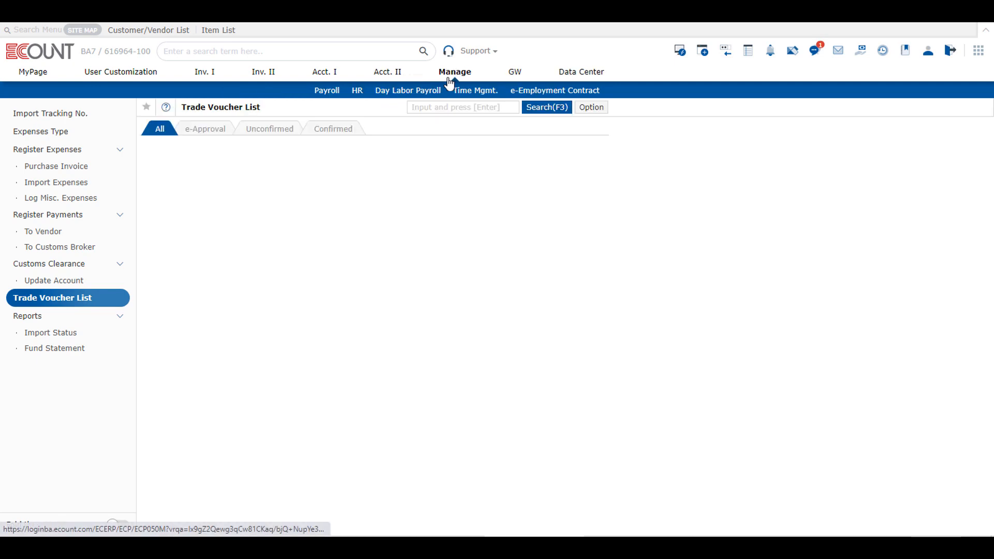
left_click(325, 90)
left_click(77, 131)
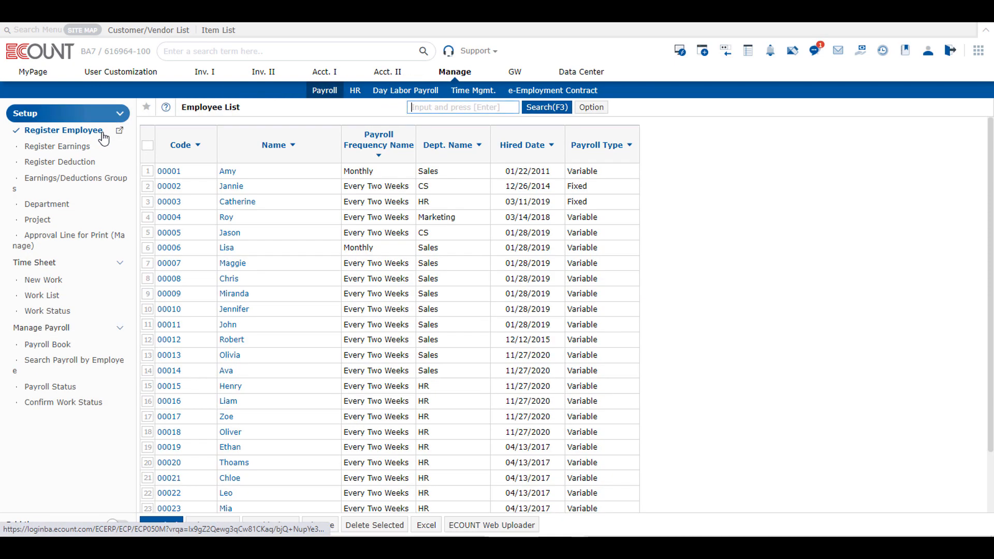
left_click(234, 187)
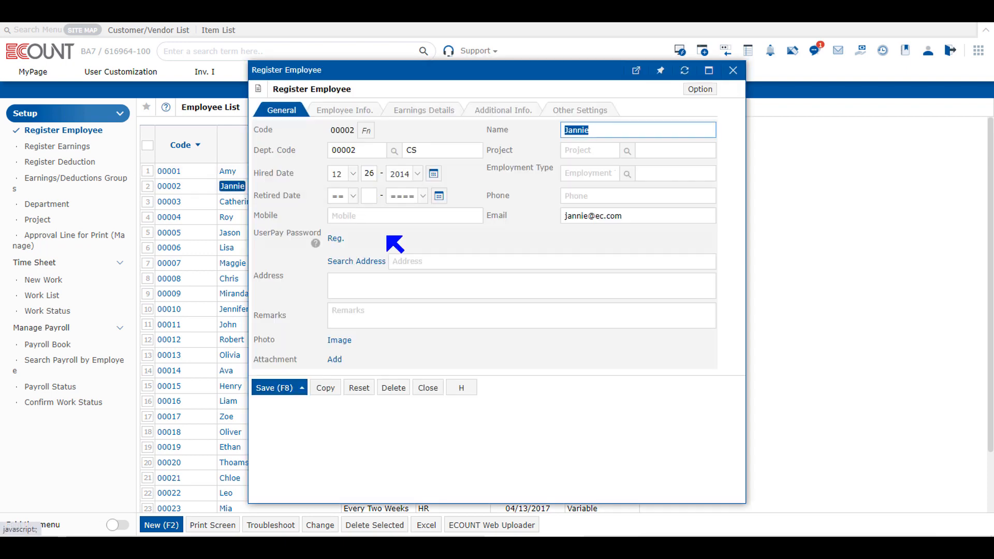
left_click(344, 110)
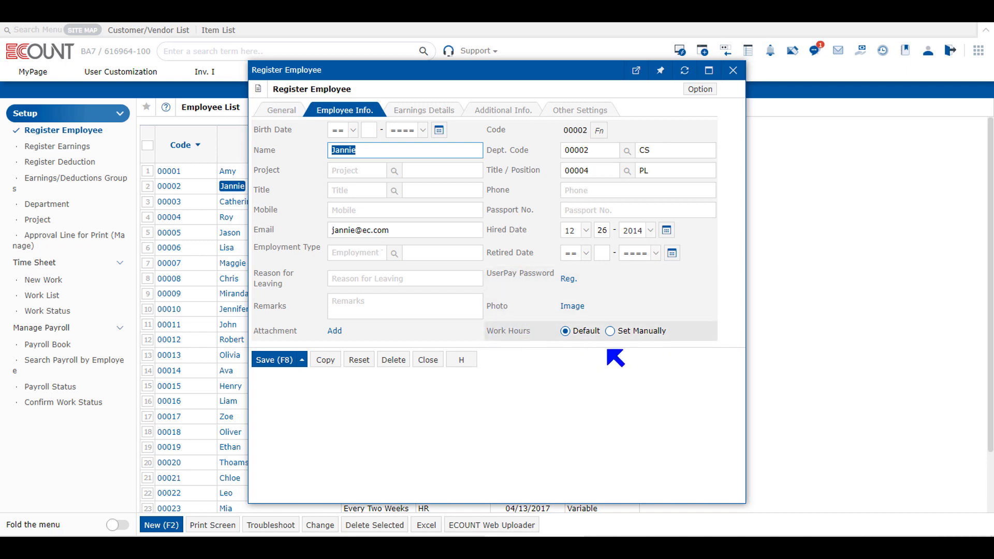
- Switch the employee's work hours to Set Manually and add a new working time with the applied point 01/01/2023
left_click(610, 331)
left_click(689, 332)
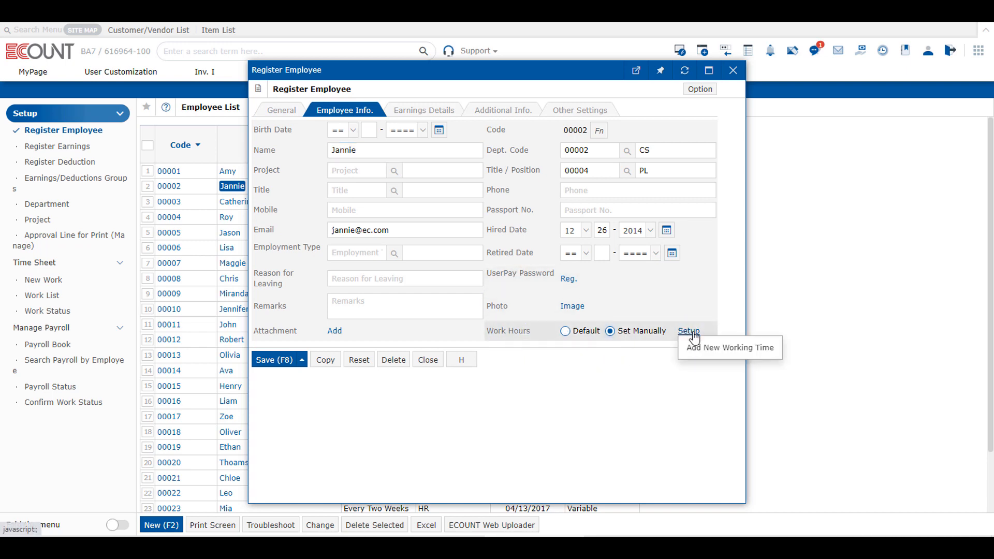
left_click(718, 349)
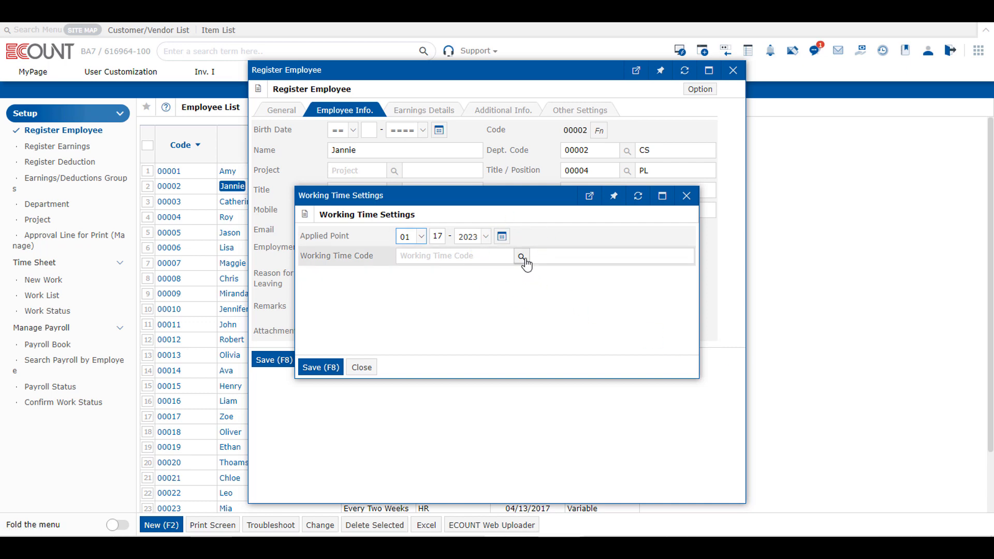
left_click(502, 237)
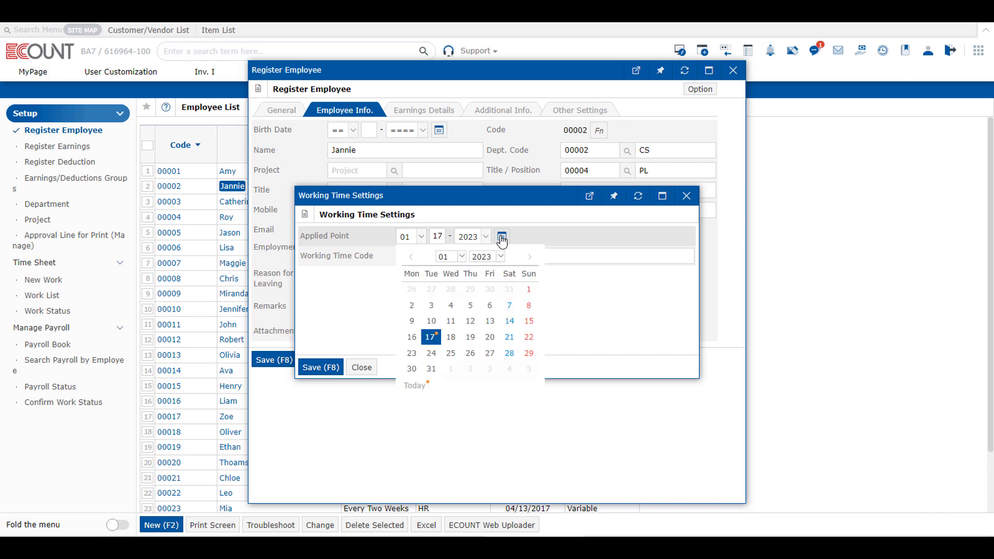
left_click(528, 290)
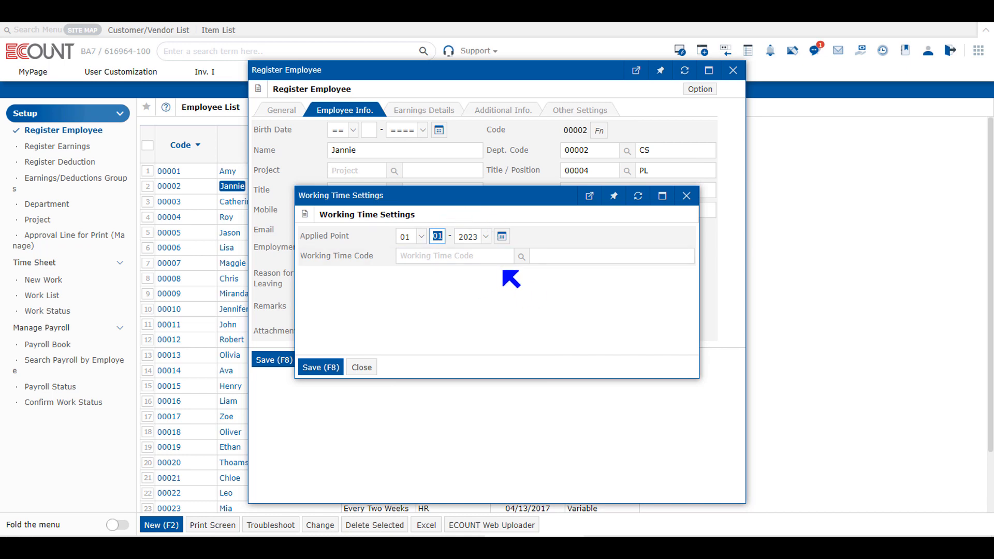
- Assign working time code 10000, Normal Business Hours, to the employee and save both the working time setting and the employee record
left_click(522, 256)
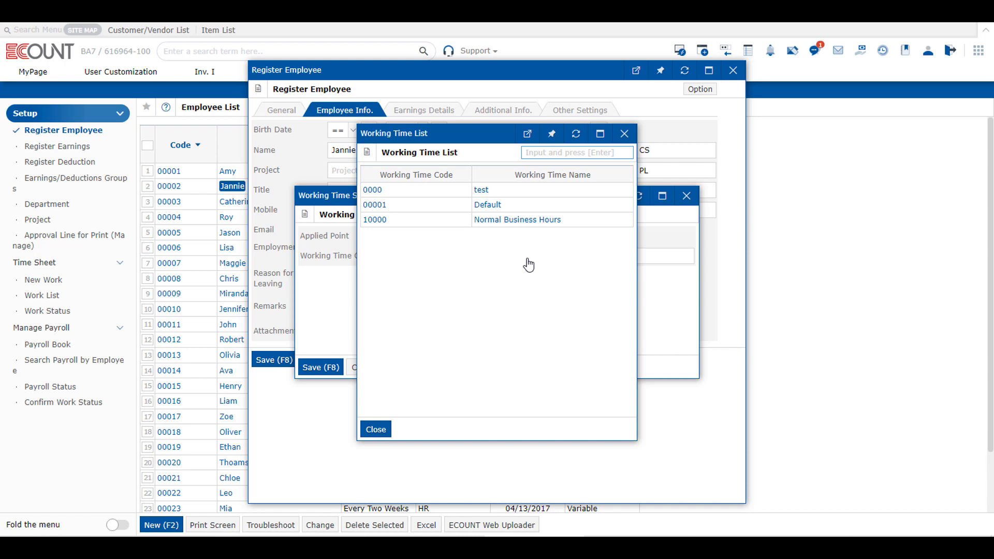
left_click(524, 221)
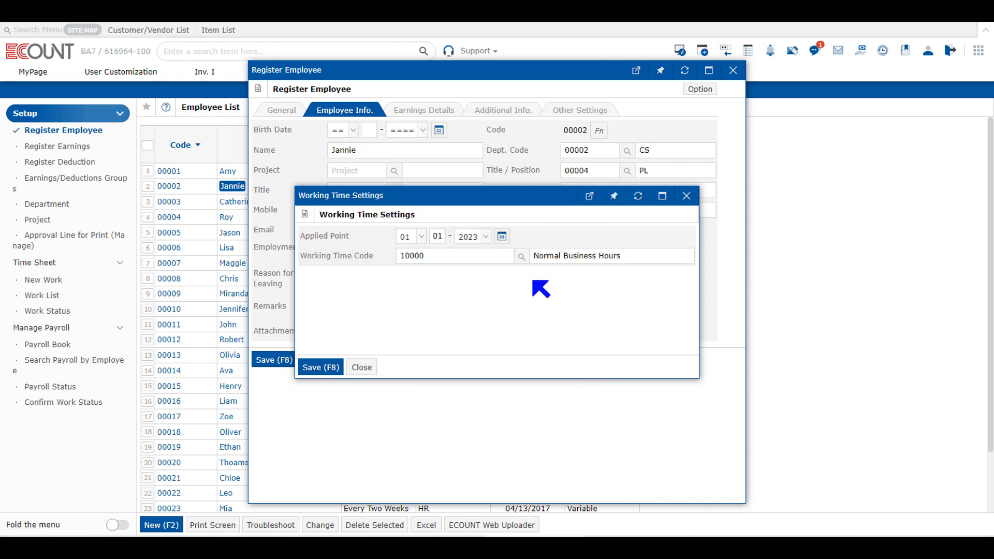
left_click(315, 372)
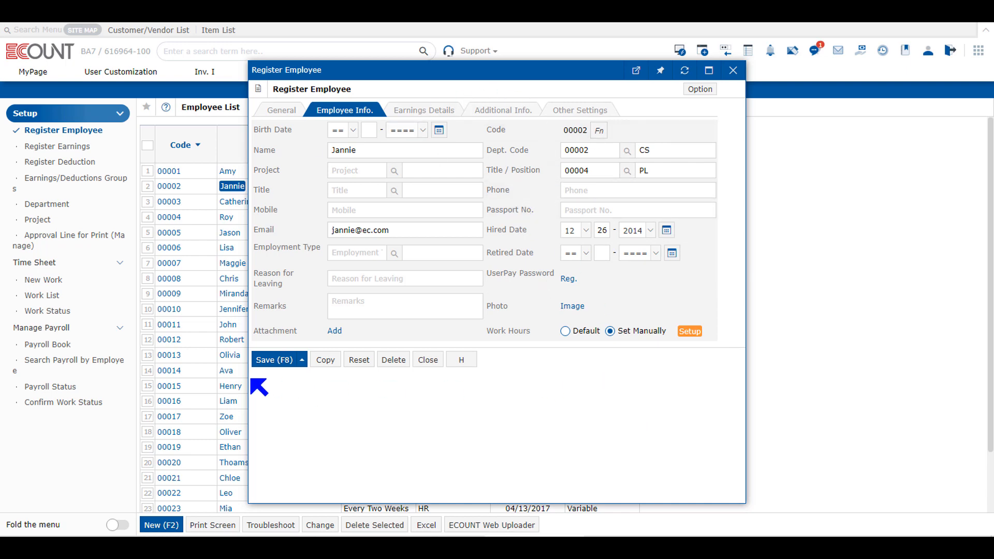
left_click(286, 364)
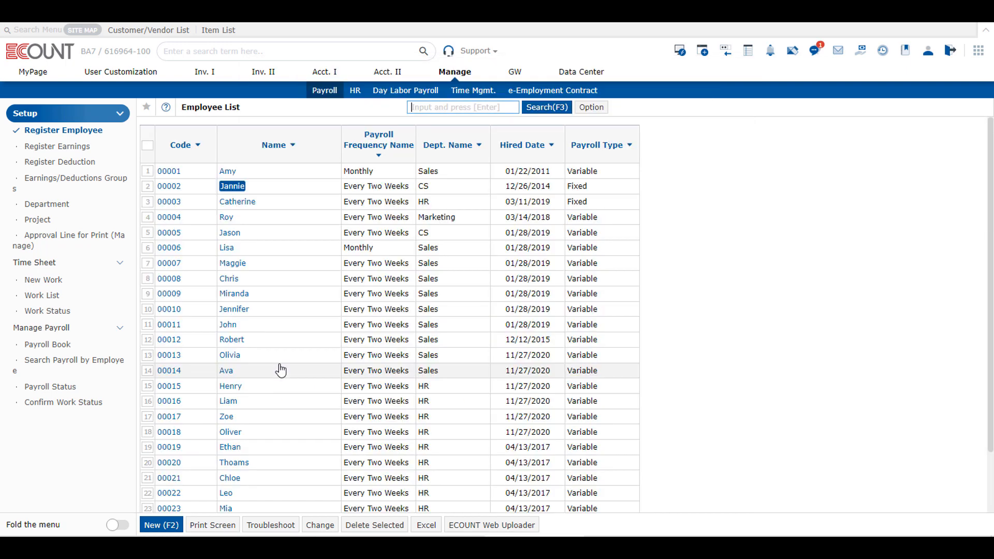